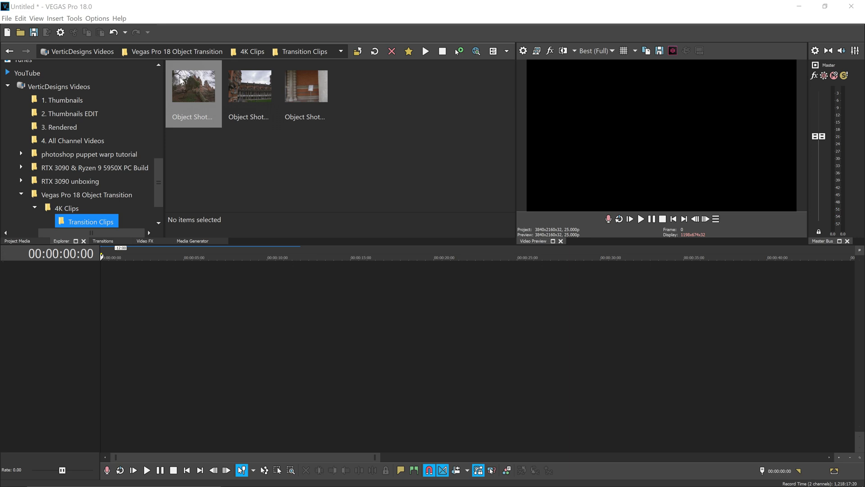
Place the Object Shot 1 clip at the timeline start and Object Shot 2 on separate tracks below it, overlapping its end.
{"action": "left_click_drag", "start_coordinate": [180, 80], "coordinate": [201, 100]}
{"action": "left_click_drag", "start_coordinate": [224, 252], "coordinate": [99, 302]}
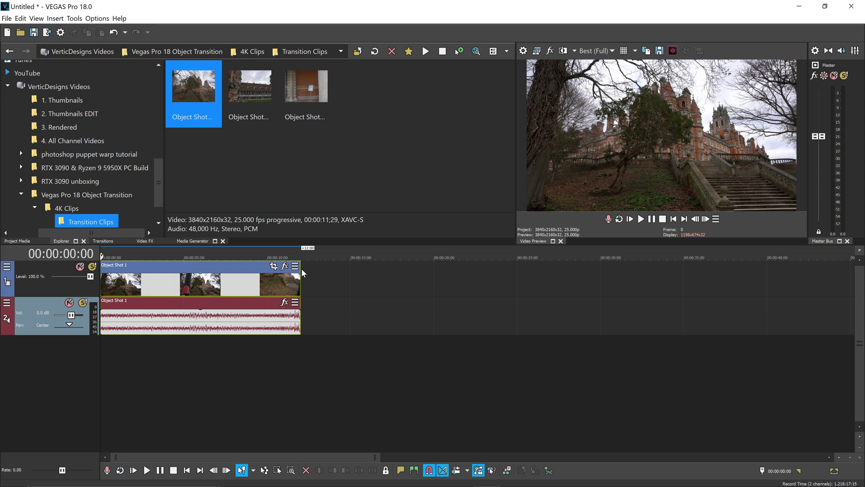
{"action": "left_click_drag", "start_coordinate": [247, 86], "coordinate": [253, 375]}
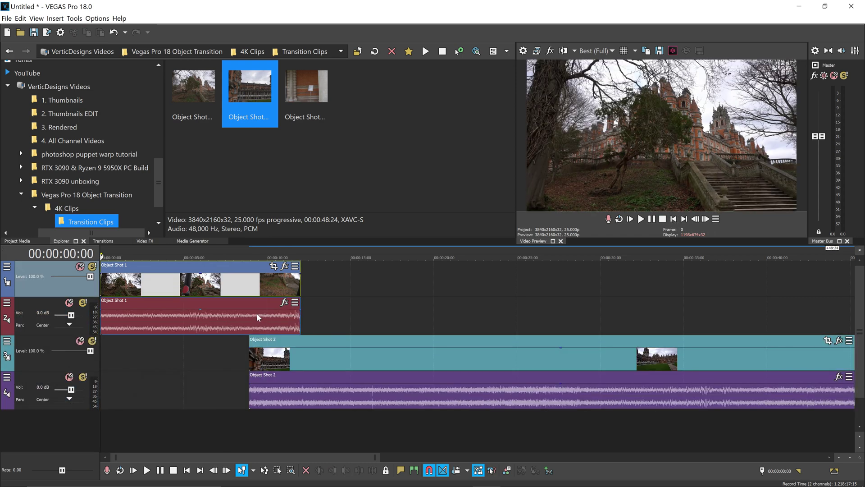
Add a marker at 00:00:03:13, where the pole enters the Object Shot 1 clip.
{"action": "left_click", "coordinate": [115, 285]}
{"action": "left_click_drag", "start_coordinate": [114, 289], "coordinate": [155, 296]}
{"action": "left_click", "coordinate": [161, 282]}
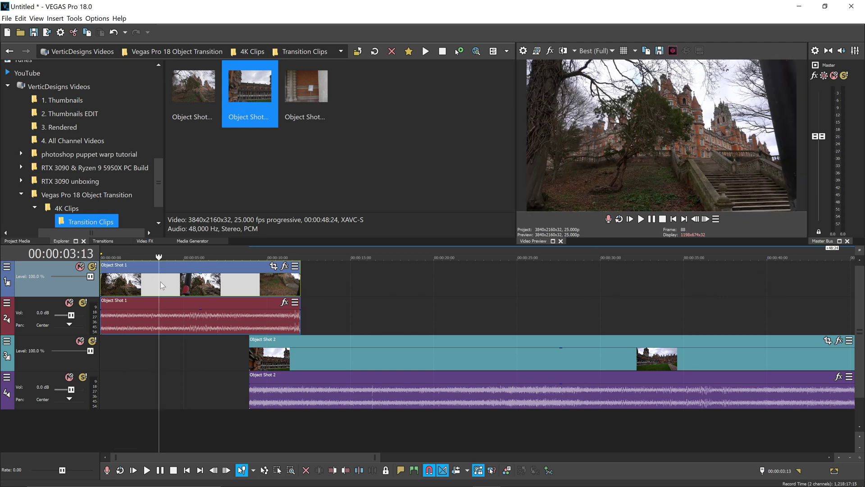
{"action": "key", "text": "m"}
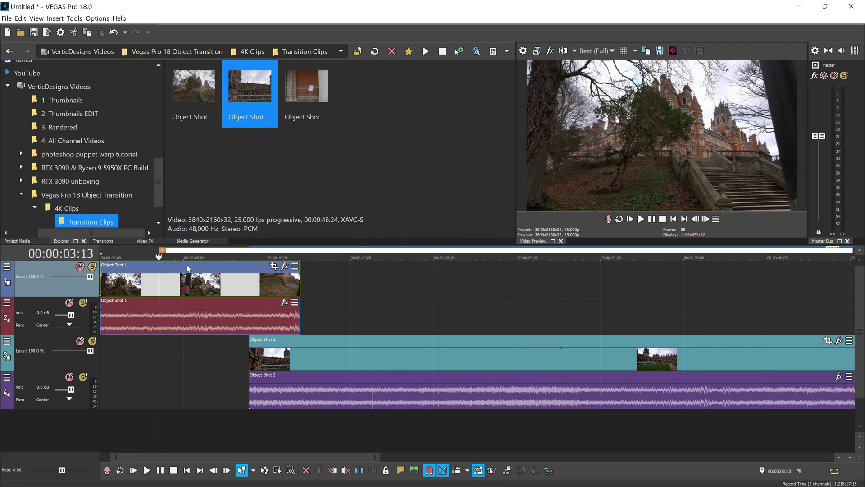
Add a second marker at 00:00:06:21, where the pole has left the Object Shot 1 picture.
{"action": "left_click", "coordinate": [201, 286]}
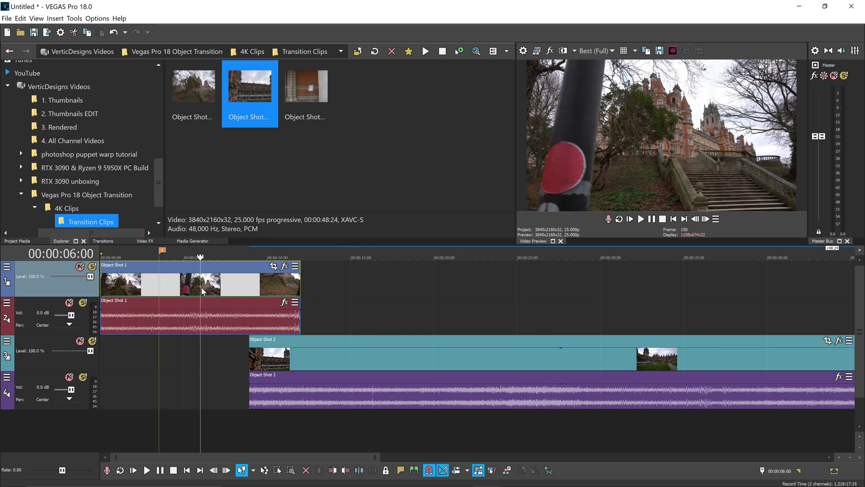
{"action": "key", "text": "space"}
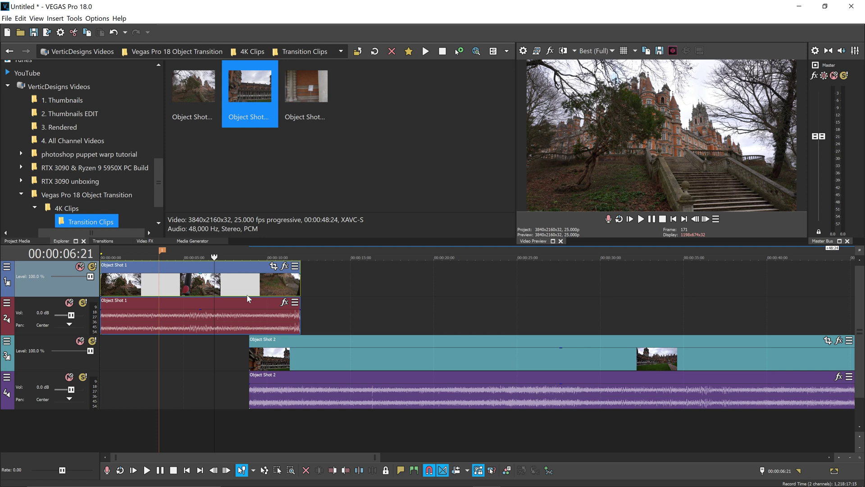
{"action": "key", "text": "m"}
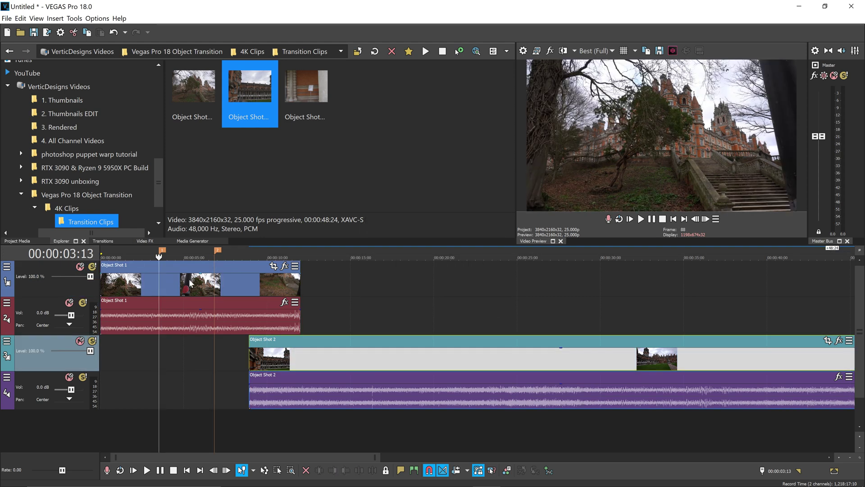
Move the Object Shot 2 clip so it starts at the first marker, 00:00:03:13.
{"action": "left_click", "coordinate": [189, 283]}
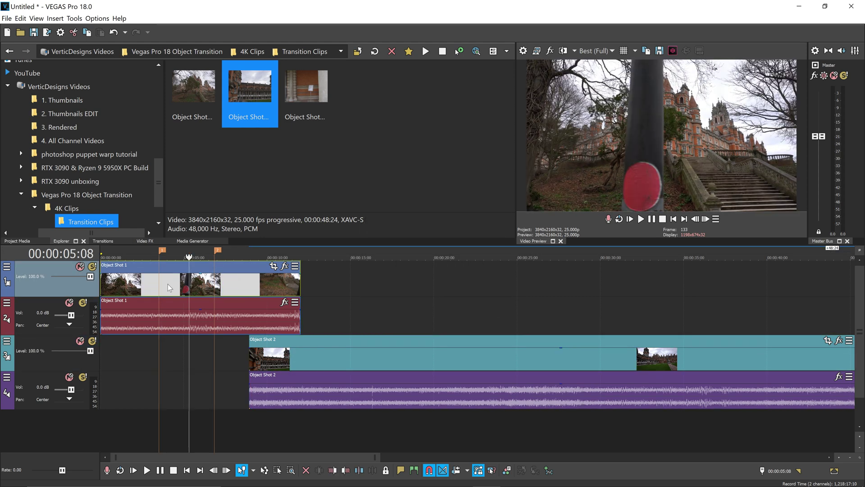
{"action": "left_click", "coordinate": [157, 281]}
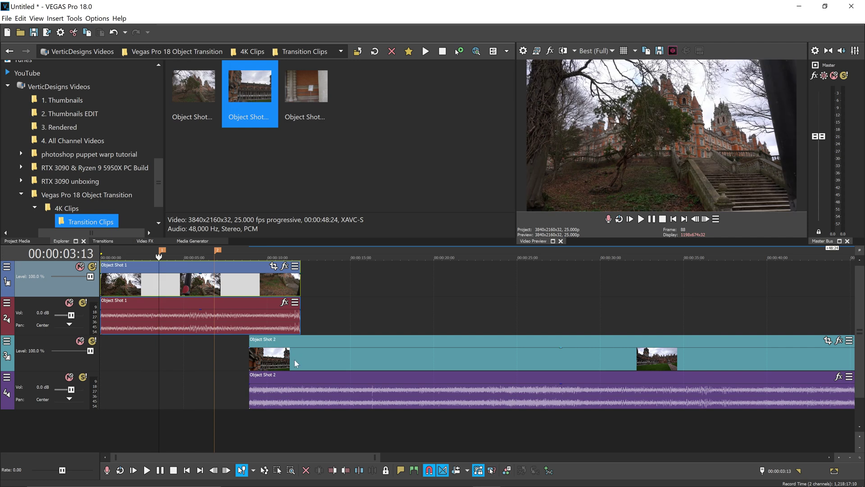
{"action": "left_click_drag", "start_coordinate": [294, 363], "coordinate": [201, 353]}
{"action": "left_click", "coordinate": [367, 289]}
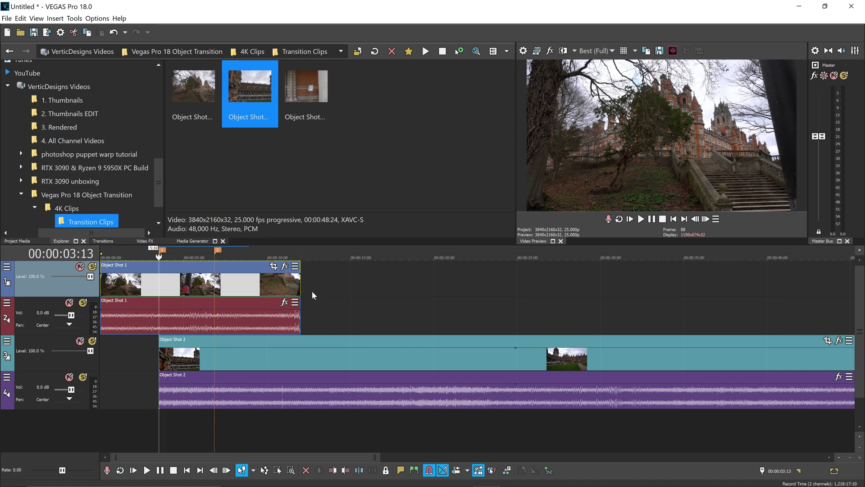
Open Event Pan/Crop for Object Shot 1, enable Mask, and turn on Sync Cursor.
{"action": "left_click", "coordinate": [273, 267]}
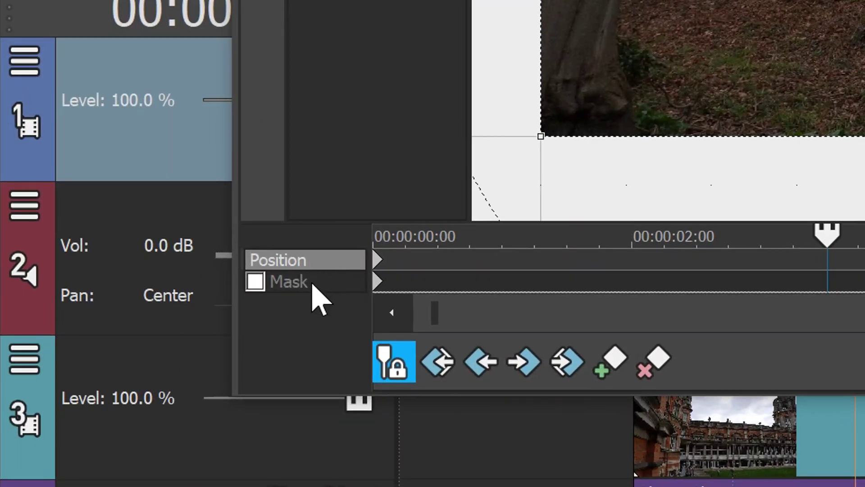
{"action": "left_click", "coordinate": [73, 415]}
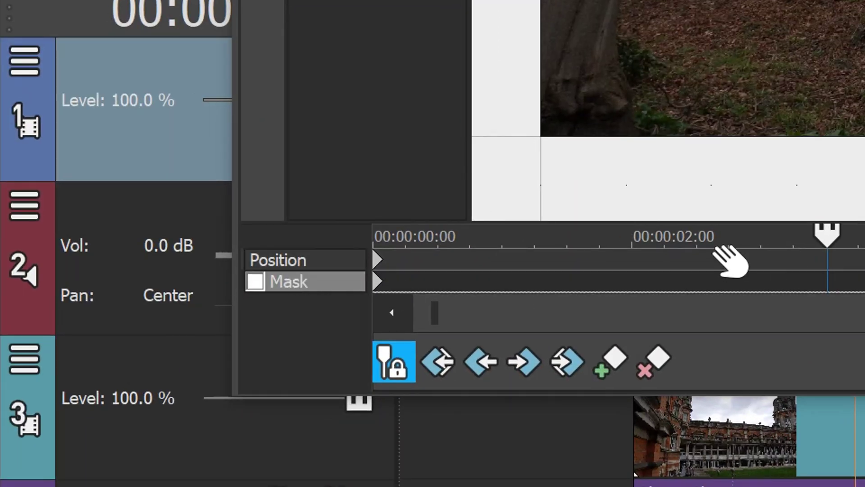
{"action": "left_click", "coordinate": [255, 281]}
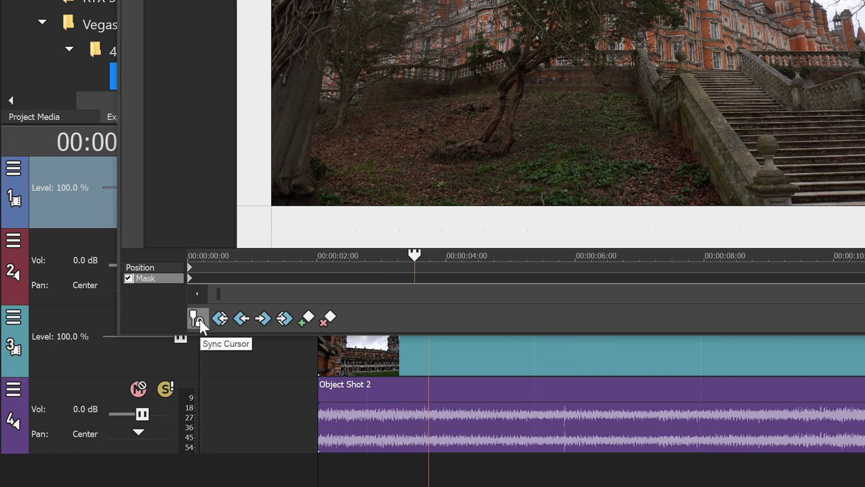
{"action": "left_click", "coordinate": [198, 317]}
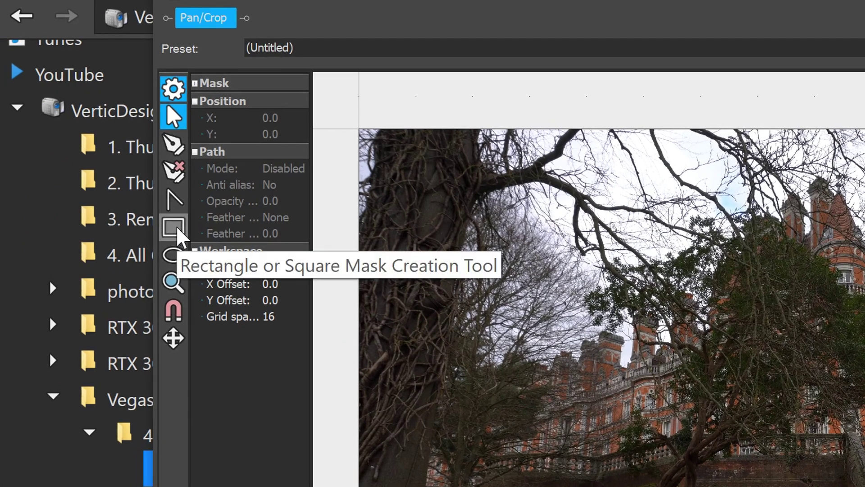
At 00:00:03:17, draw a closed triangular pen mask over the background area behind the pole's trailing edge.
{"action": "left_click", "coordinate": [174, 145]}
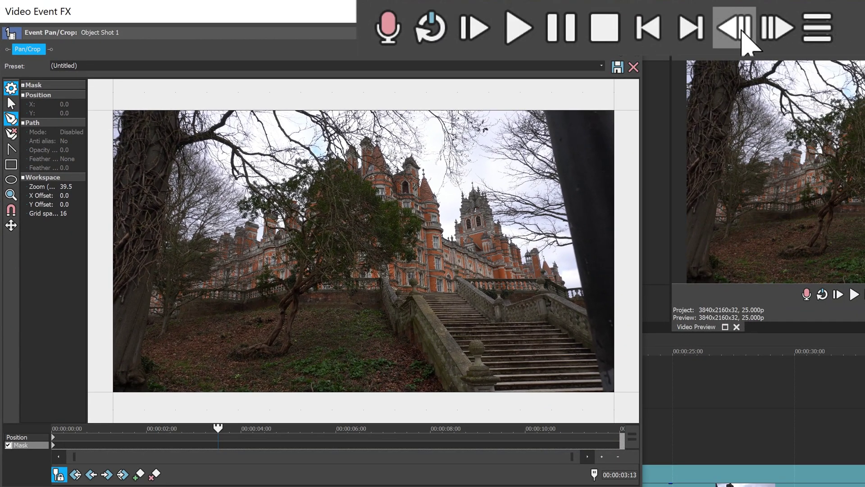
{"action": "left_click", "coordinate": [788, 32]}
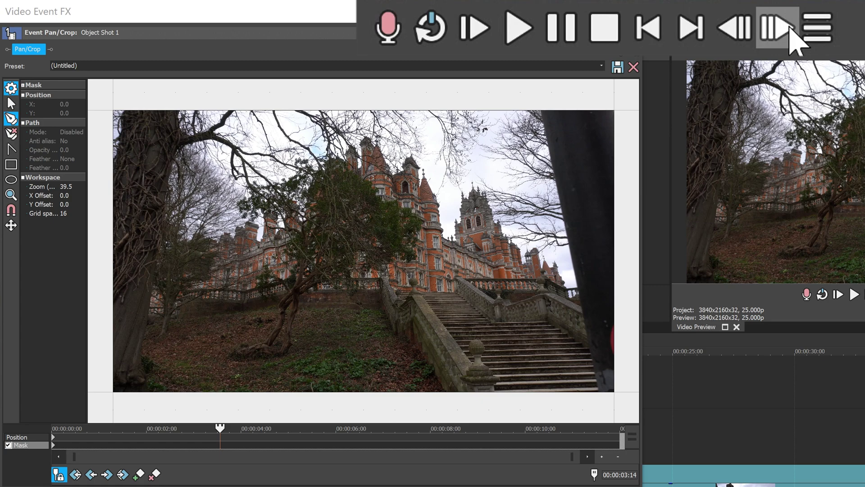
{"action": "left_click", "coordinate": [788, 31]}
{"action": "left_click", "coordinate": [788, 32]}
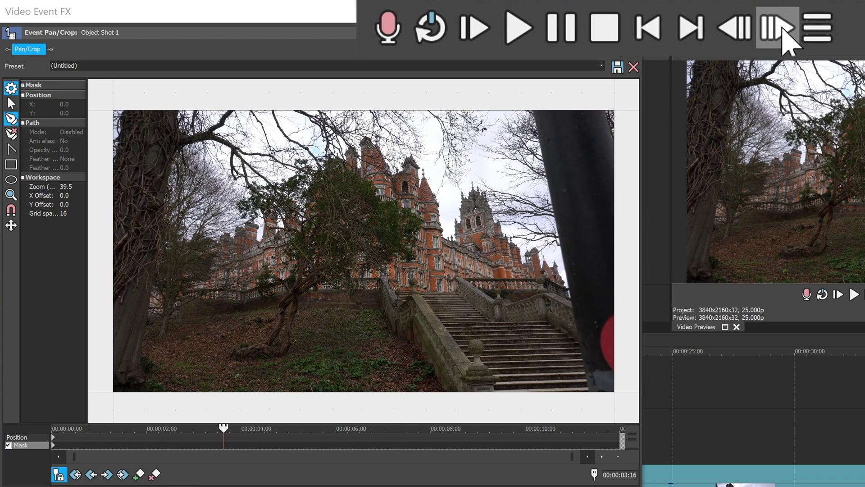
{"action": "left_click", "coordinate": [788, 32]}
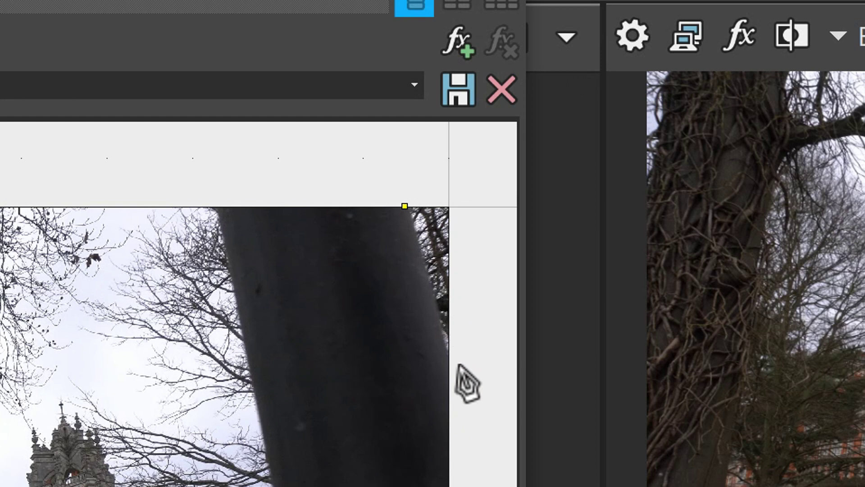
{"action": "left_click", "coordinate": [449, 359]}
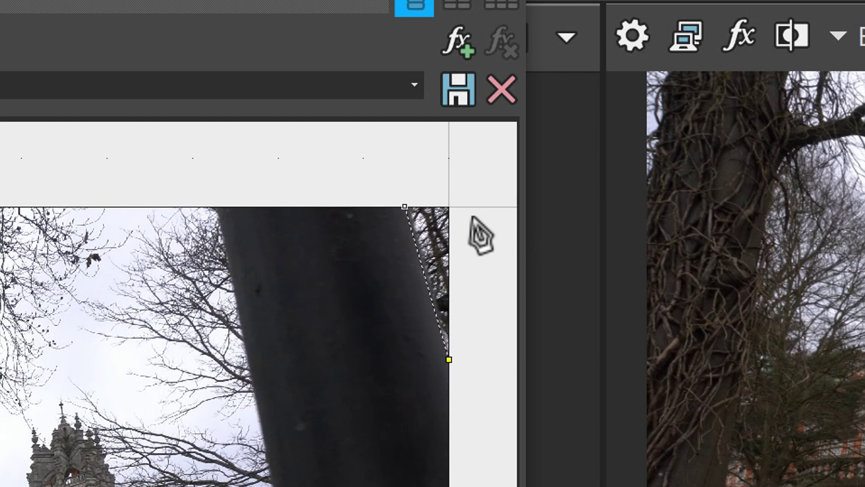
{"action": "left_click", "coordinate": [449, 205]}
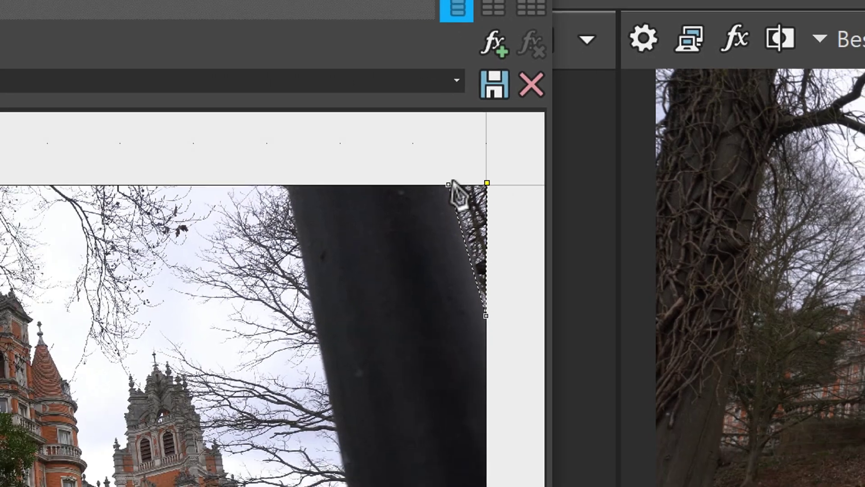
{"action": "left_click", "coordinate": [450, 185]}
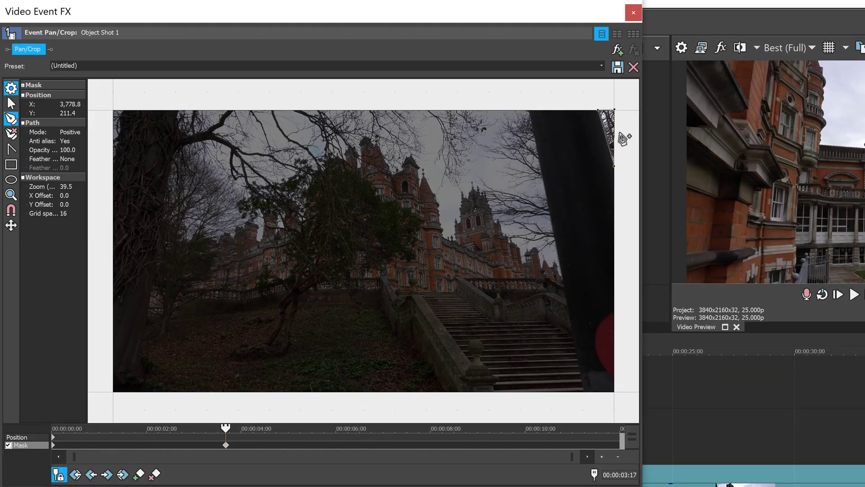
Set the mask path's mode to Negative.
{"action": "scroll", "coordinate": [615, 201], "scroll_direction": "down", "scroll_amount": 3}
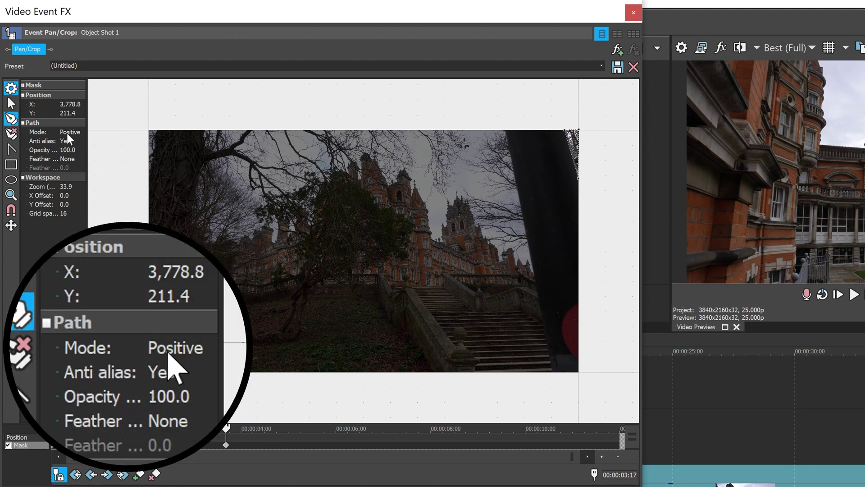
{"action": "left_click", "coordinate": [66, 132]}
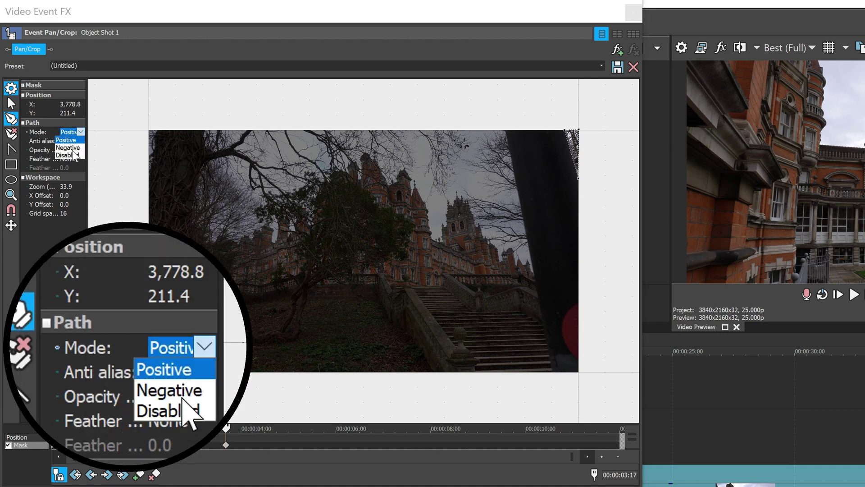
{"action": "left_click", "coordinate": [64, 149]}
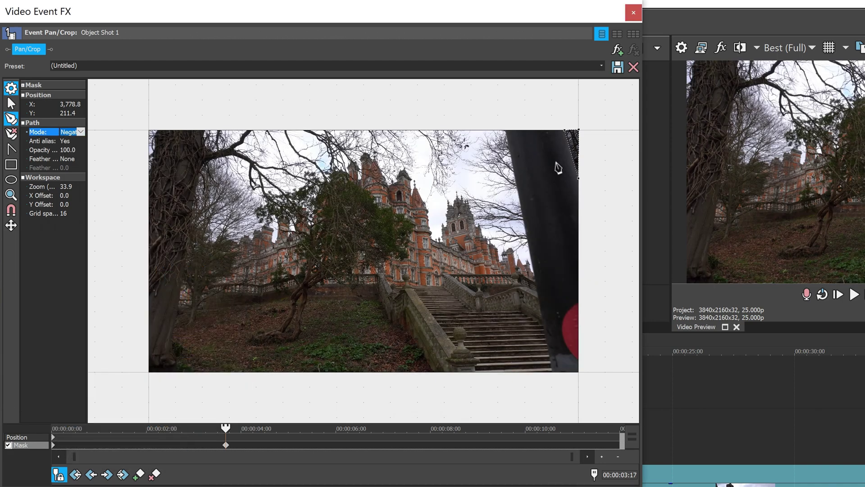
At 00:00:04:01, switch to the normal edit tool and deselect the mask's points for individual adjustment.
{"action": "left_click_drag", "start_coordinate": [234, 436], "coordinate": [250, 445]}
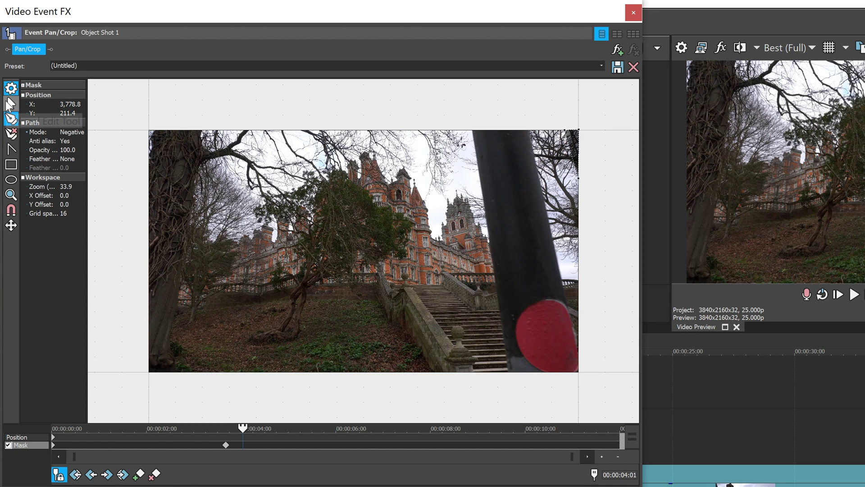
{"action": "left_click", "coordinate": [10, 103]}
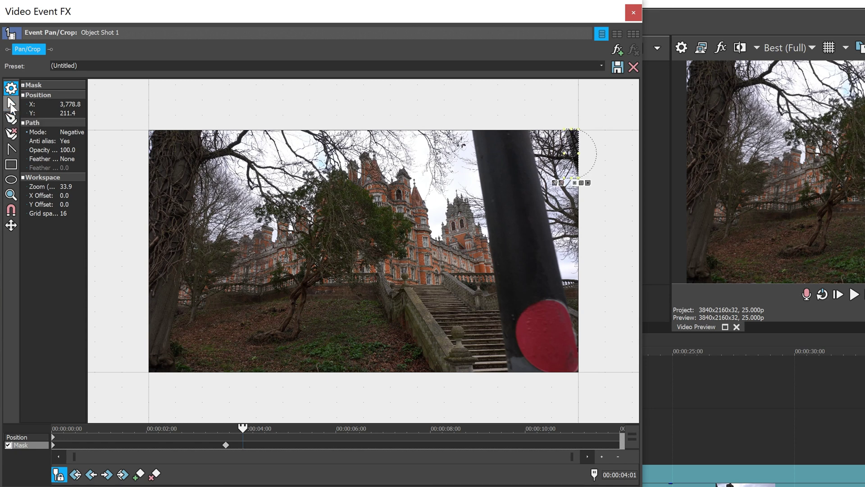
{"action": "right_click", "coordinate": [567, 132]}
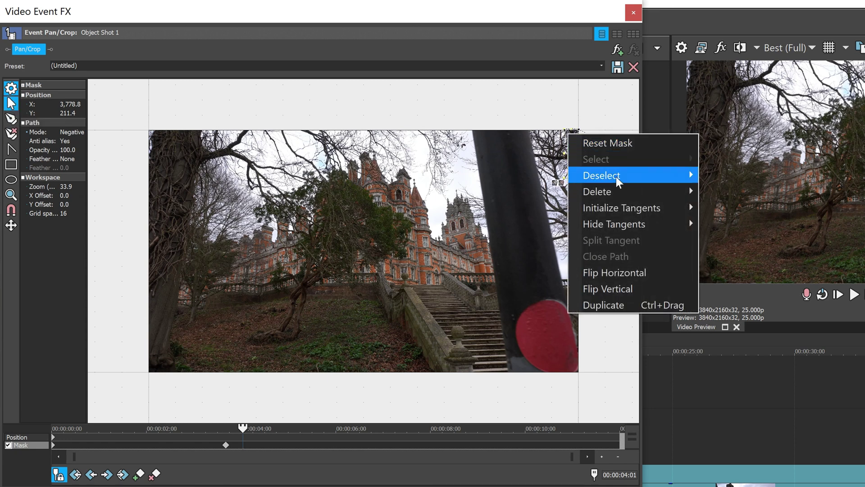
{"action": "mouse_move", "coordinate": [616, 177]}
{"action": "left_click", "coordinate": [735, 222]}
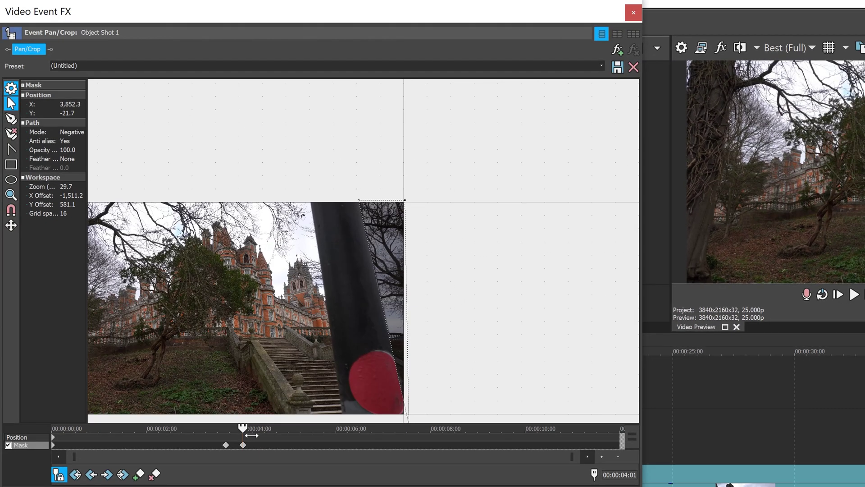
At 00:00:03:22, shift the whole mask slightly upward to align it with the pole's trailing edge.
{"action": "mouse_move", "coordinate": [252, 435]}
{"action": "left_mouse_down"}
{"action": "mouse_move", "coordinate": [229, 440]}
{"action": "mouse_move", "coordinate": [250, 441]}
{"action": "mouse_move", "coordinate": [242, 444]}
{"action": "left_mouse_up"}
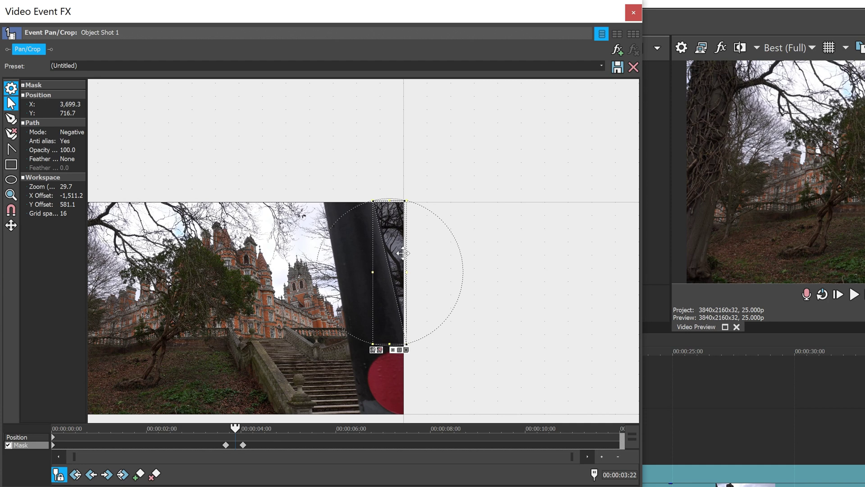
{"action": "left_click_drag", "start_coordinate": [402, 253], "coordinate": [403, 250]}
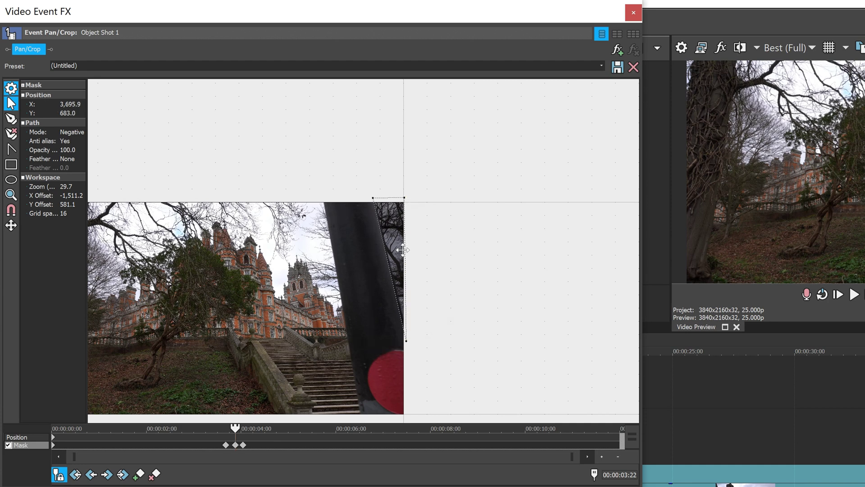
{"action": "left_click_drag", "start_coordinate": [404, 250], "coordinate": [405, 249]}
Try widening the whole selected mask beyond the picture edge and deselecting its points.
{"action": "mouse_move", "coordinate": [235, 437]}
{"action": "left_mouse_down"}
{"action": "mouse_move", "coordinate": [243, 436]}
{"action": "mouse_move", "coordinate": [226, 437]}
{"action": "mouse_move", "coordinate": [233, 437]}
{"action": "left_mouse_up"}
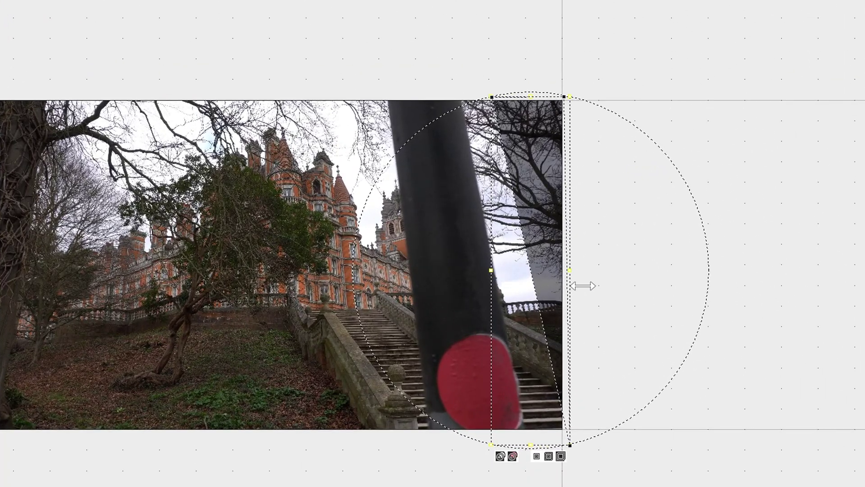
{"action": "left_click_drag", "start_coordinate": [583, 285], "coordinate": [629, 304]}
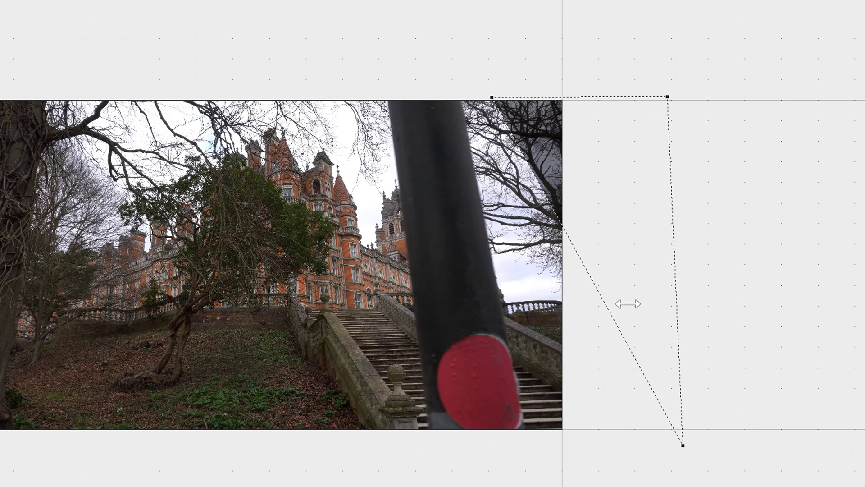
{"action": "right_click", "coordinate": [644, 315]}
{"action": "mouse_move", "coordinate": [633, 269]}
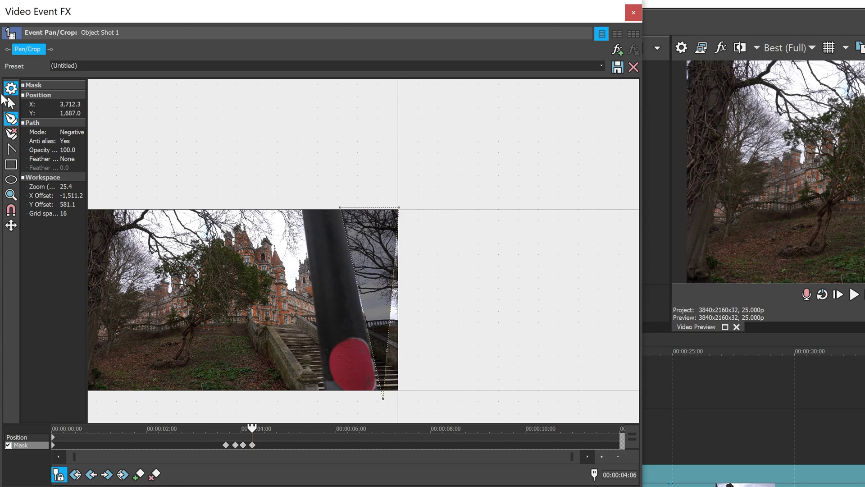
Move the mask's upper corner beside the pole slightly above the picture edge with the normal edit tool.
{"action": "left_click", "coordinate": [11, 104]}
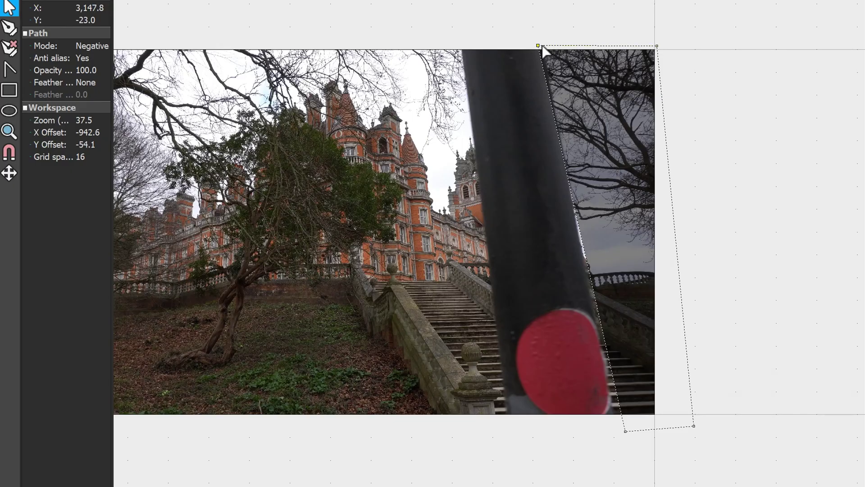
{"action": "mouse_move", "coordinate": [540, 45]}
{"action": "left_mouse_down"}
{"action": "mouse_move", "coordinate": [548, 45]}
{"action": "mouse_move", "coordinate": [540, 41]}
{"action": "left_mouse_up"}
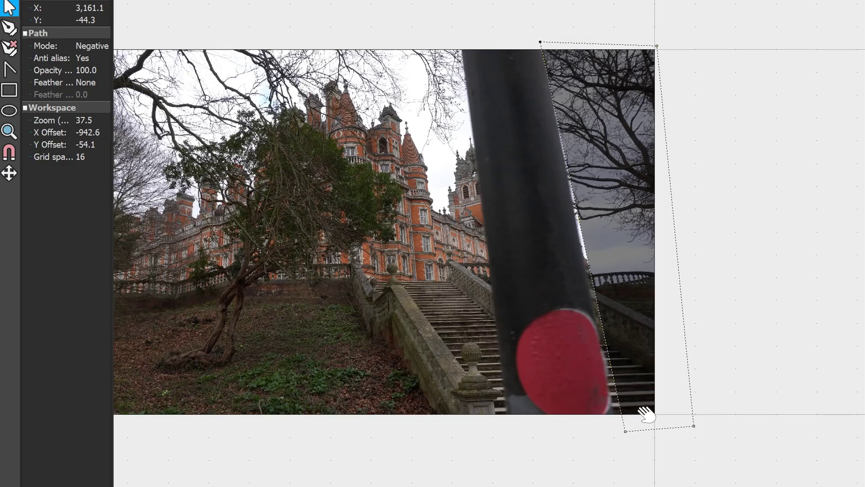
Bring the mask's lower pole-side corner onto the pole, and at 00:00:04:10 move both pole-side corners together to its trailing edge.
{"action": "left_click_drag", "start_coordinate": [626, 431], "coordinate": [617, 431]}
{"action": "left_click_drag", "start_coordinate": [347, 467], "coordinate": [323, 443]}
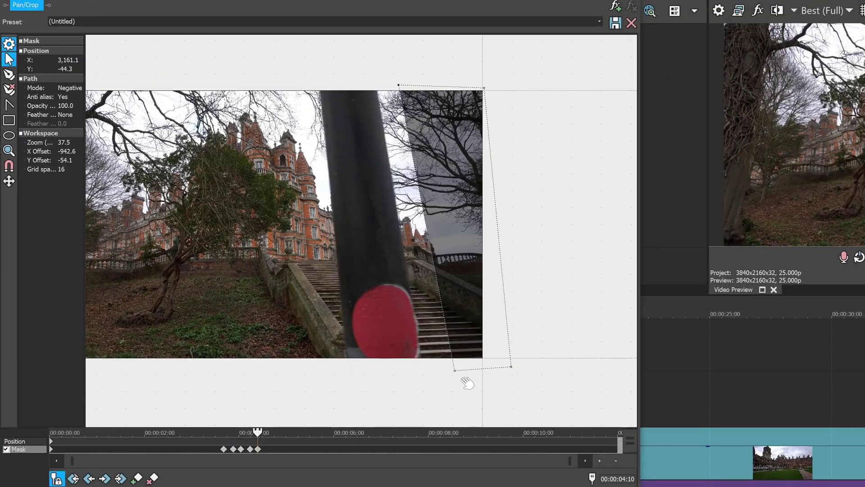
{"action": "key", "text": "shift"}
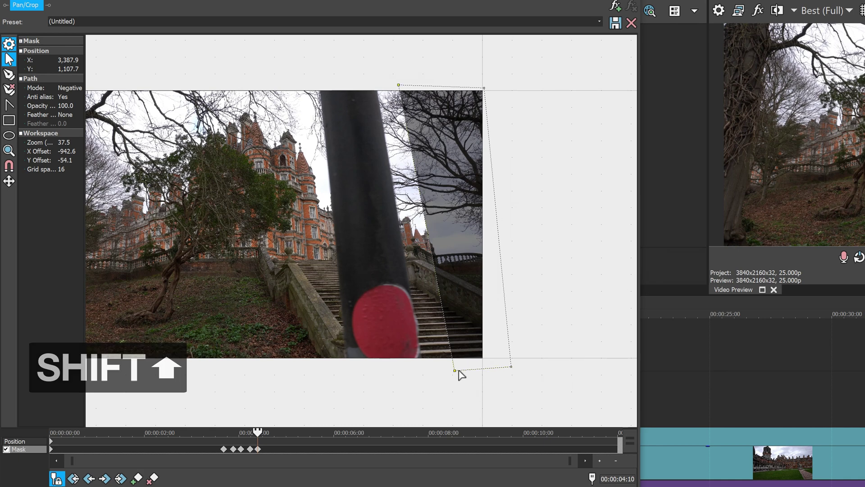
{"action": "left_click_drag", "start_coordinate": [458, 369], "coordinate": [436, 368]}
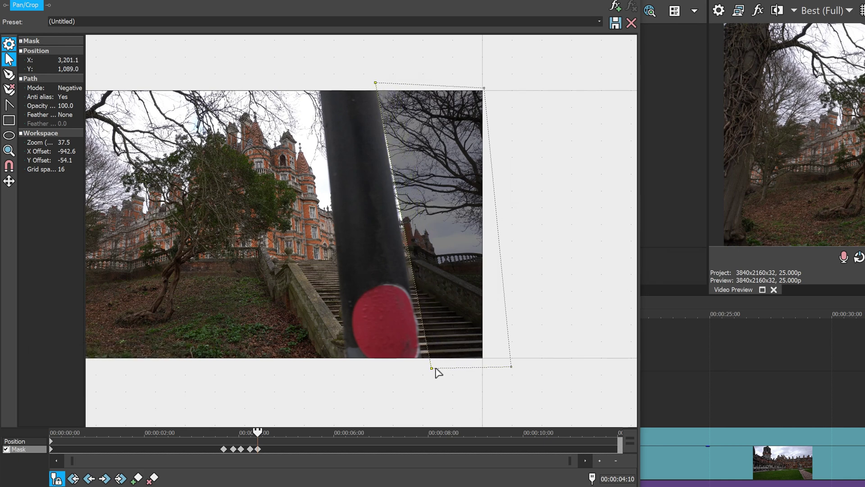
Refine the lower pole-side corner alone at 00:00:04:10, and a few frames further on shift both pole-side corners to the pole's trailing edge.
{"action": "left_click", "coordinate": [379, 84], "text": "shift"}
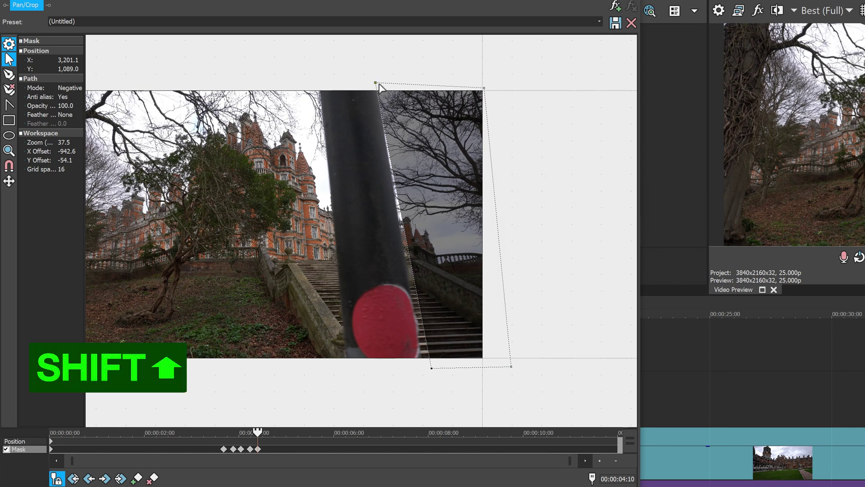
{"action": "left_click", "coordinate": [432, 367], "text": "shift"}
{"action": "left_click_drag", "start_coordinate": [436, 369], "coordinate": [427, 370]}
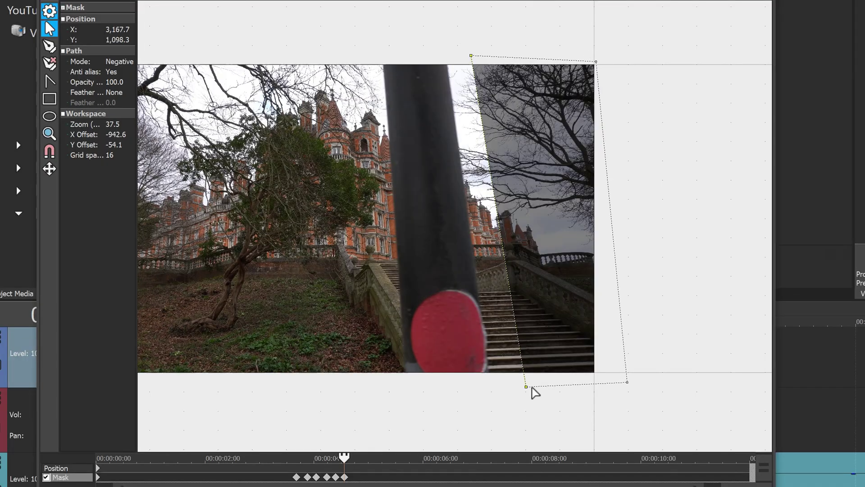
{"action": "left_click_drag", "start_coordinate": [425, 370], "coordinate": [393, 370]}
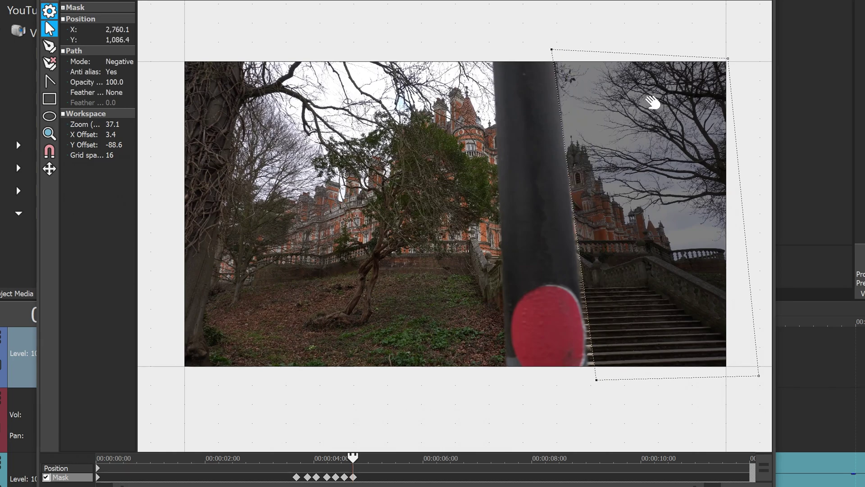
Keyframe the mask's pole-side corners onto the pole's trailing edge at two positions around 00:00:05:00.
{"action": "left_click", "coordinate": [552, 49]}
{"action": "left_click", "coordinate": [364, 464]}
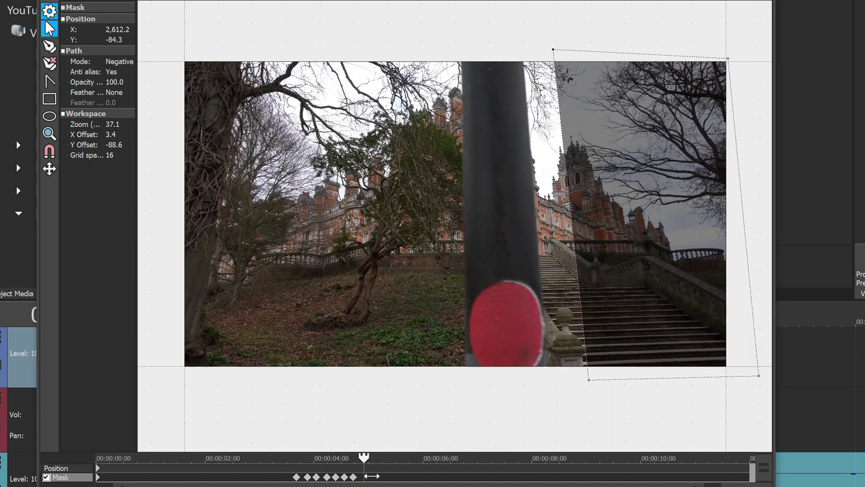
{"action": "left_click_drag", "start_coordinate": [552, 49], "coordinate": [527, 52]}
{"action": "left_click_drag", "start_coordinate": [596, 380], "coordinate": [529, 377]}
{"action": "left_click", "coordinate": [372, 459]}
{"action": "left_click", "coordinate": [558, 376]}
{"action": "left_click_drag", "start_coordinate": [529, 378], "coordinate": [512, 376]}
Add two mask keyframes between 00:00:05:00 and about 00:00:05:12, moving the upper and lower corners to the pole's trailing edge.
{"action": "left_click", "coordinate": [384, 465]}
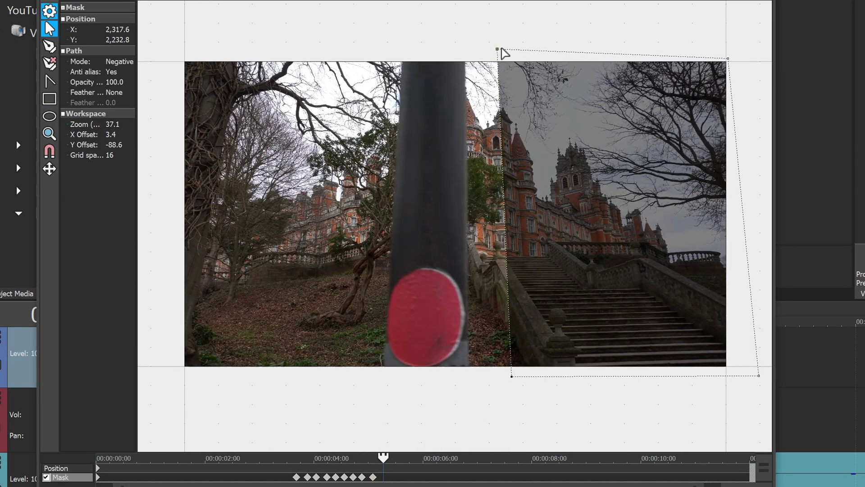
{"action": "left_click_drag", "start_coordinate": [499, 51], "coordinate": [463, 53]}
{"action": "left_click_drag", "start_coordinate": [512, 376], "coordinate": [465, 379]}
{"action": "left_click", "coordinate": [394, 464]}
{"action": "left_click_drag", "start_coordinate": [463, 53], "coordinate": [429, 52]}
{"action": "left_click_drag", "start_coordinate": [465, 379], "coordinate": [423, 379]}
Add two mask keyframes shortly before 00:00:06:00, extending the upper and lower corners to the now slanted trailing edge of the pole.
{"action": "left_click", "coordinate": [406, 464]}
{"action": "left_click_drag", "start_coordinate": [423, 379], "coordinate": [376, 378]}
{"action": "left_click_drag", "start_coordinate": [429, 52], "coordinate": [395, 49]}
{"action": "left_click", "coordinate": [417, 464]}
{"action": "left_click_drag", "start_coordinate": [375, 378], "coordinate": [332, 379]}
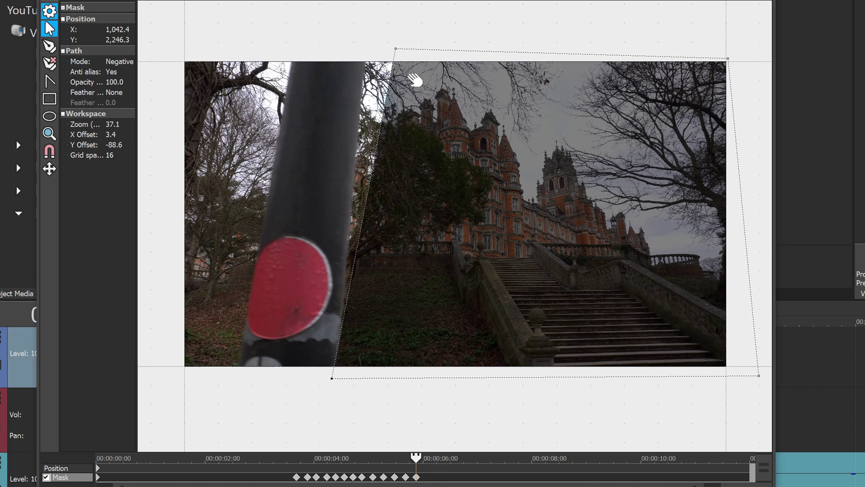
{"action": "left_click_drag", "start_coordinate": [396, 49], "coordinate": [365, 49]}
Continue frame by frame past 00:00:06:00, keyframing both pole-side corners along the pole until the lower corner passes outside the picture.
{"action": "left_click", "coordinate": [427, 465]}
{"action": "key", "text": "Right"}
{"action": "left_click_drag", "start_coordinate": [283, 377], "coordinate": [252, 374]}
{"action": "key", "text": "Right"}
{"action": "left_click_drag", "start_coordinate": [327, 49], "coordinate": [268, 48]}
{"action": "left_click_drag", "start_coordinate": [252, 374], "coordinate": [175, 370]}
Around 00:00:06:13, move the mask's upper corner onto the pole's trailing edge and nudge the lower corner outside the picture.
{"action": "key", "text": "Right"}
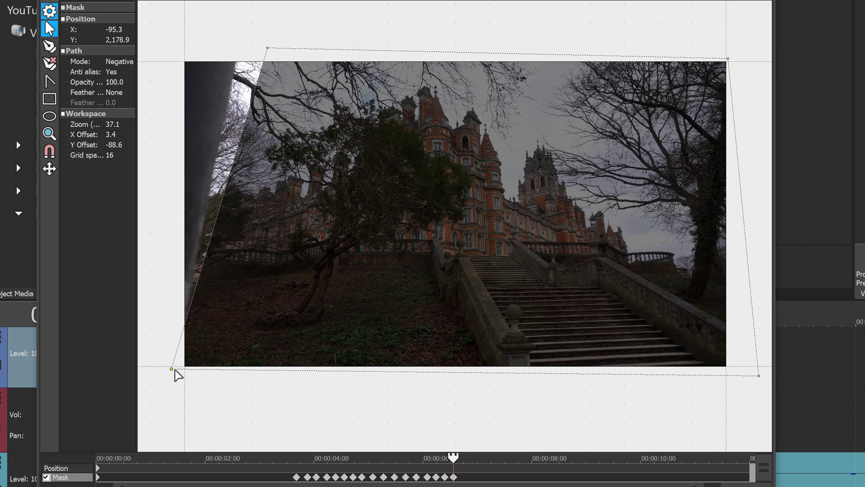
{"action": "left_click_drag", "start_coordinate": [271, 50], "coordinate": [242, 53]}
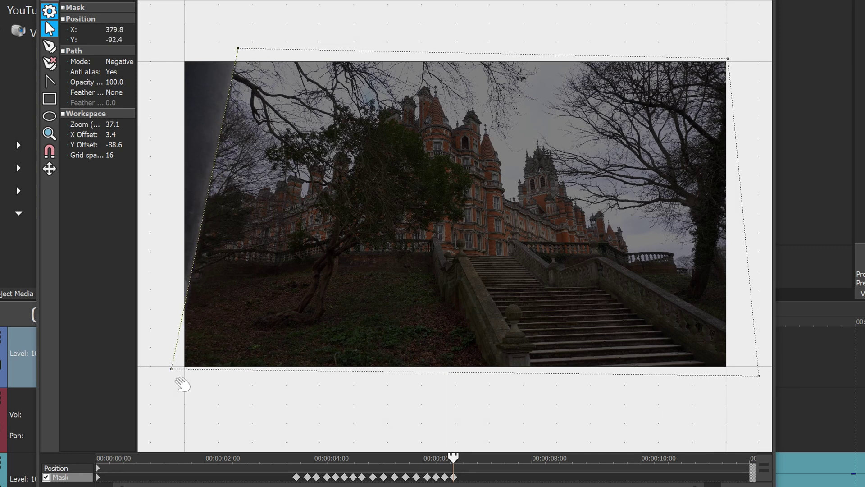
{"action": "left_click_drag", "start_coordinate": [174, 369], "coordinate": [173, 369]}
Keyframe the mask over the last frames with the pole visible, moving its edge and both pole-side corners further outward after it.
{"action": "left_click", "coordinate": [463, 467]}
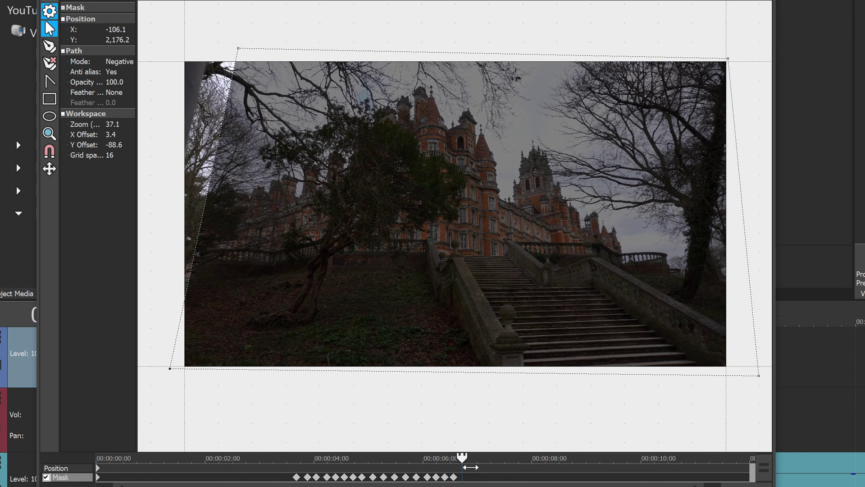
{"action": "left_click_drag", "start_coordinate": [214, 196], "coordinate": [186, 195]}
{"action": "scroll", "coordinate": [186, 194], "scroll_direction": "down", "scroll_amount": 1}
{"action": "mouse_move", "coordinate": [157, 359]}
{"action": "left_mouse_down"}
{"action": "mouse_move", "coordinate": [143, 347]}
{"action": "mouse_move", "coordinate": [142, 360]}
{"action": "left_mouse_up"}
{"action": "key", "text": "Right"}
{"action": "key", "text": "Right"}
{"action": "left_click_drag", "start_coordinate": [223, 55], "coordinate": [208, 52]}
{"action": "left_click_drag", "start_coordinate": [142, 360], "coordinate": [132, 356]}
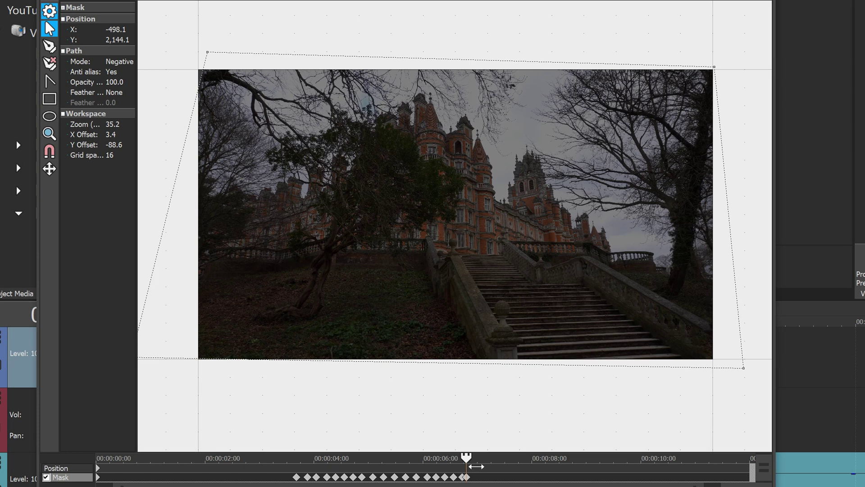
Add a final mask keyframe with the upper and lower corners outside the picture so the mask covers the whole frame.
{"action": "left_click_drag", "start_coordinate": [467, 466], "coordinate": [472, 467]}
{"action": "scroll", "coordinate": [348, 250], "scroll_direction": "down", "scroll_amount": 2}
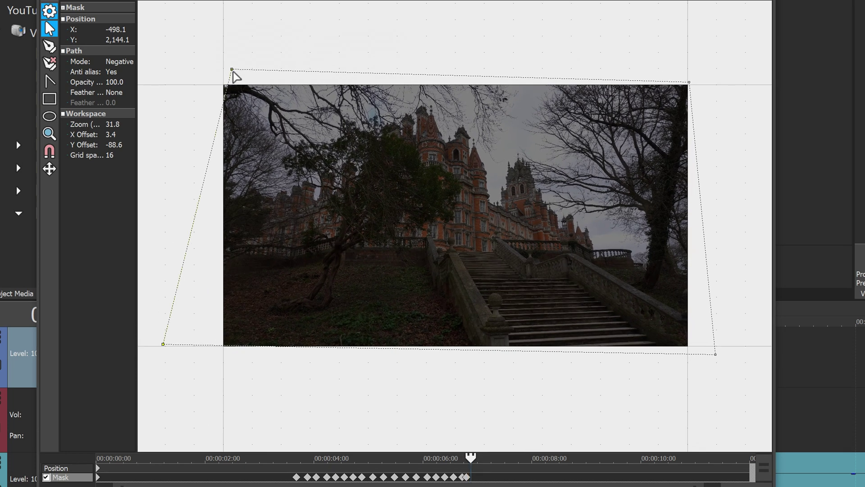
{"action": "left_click_drag", "start_coordinate": [236, 71], "coordinate": [225, 69]}
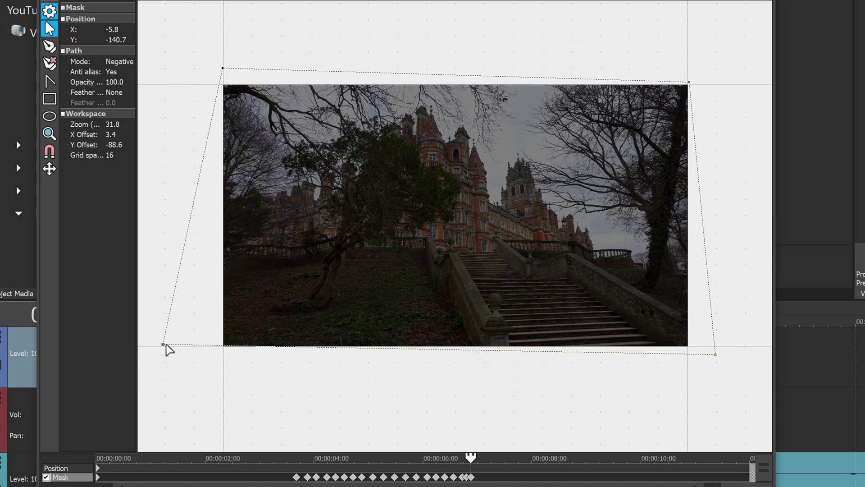
{"action": "left_click_drag", "start_coordinate": [163, 344], "coordinate": [164, 348]}
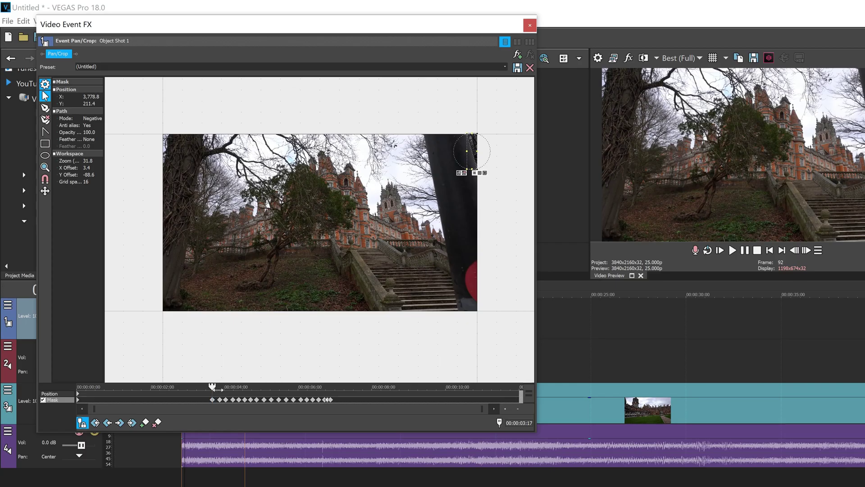
A few frames before 00:00:03:17, keyframe the whole mask just outside the picture beside the pole and scrub through the animation.
{"action": "mouse_move", "coordinate": [215, 388]}
{"action": "left_mouse_down"}
{"action": "mouse_move", "coordinate": [268, 390]}
{"action": "mouse_move", "coordinate": [282, 406]}
{"action": "mouse_move", "coordinate": [283, 394]}
{"action": "mouse_move", "coordinate": [216, 398]}
{"action": "left_mouse_up"}
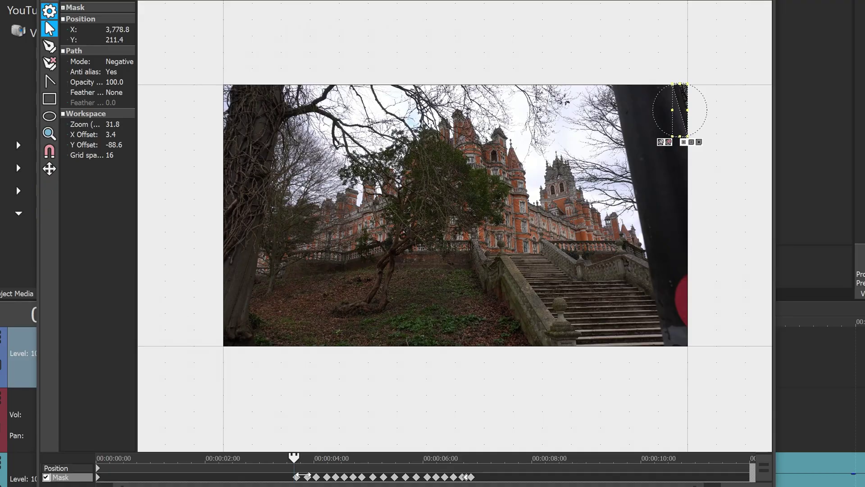
{"action": "mouse_move", "coordinate": [303, 476]}
{"action": "left_mouse_down"}
{"action": "mouse_move", "coordinate": [293, 477]}
{"action": "mouse_move", "coordinate": [309, 483]}
{"action": "mouse_move", "coordinate": [291, 485]}
{"action": "left_mouse_up"}
{"action": "left_click_drag", "start_coordinate": [689, 108], "coordinate": [706, 103]}
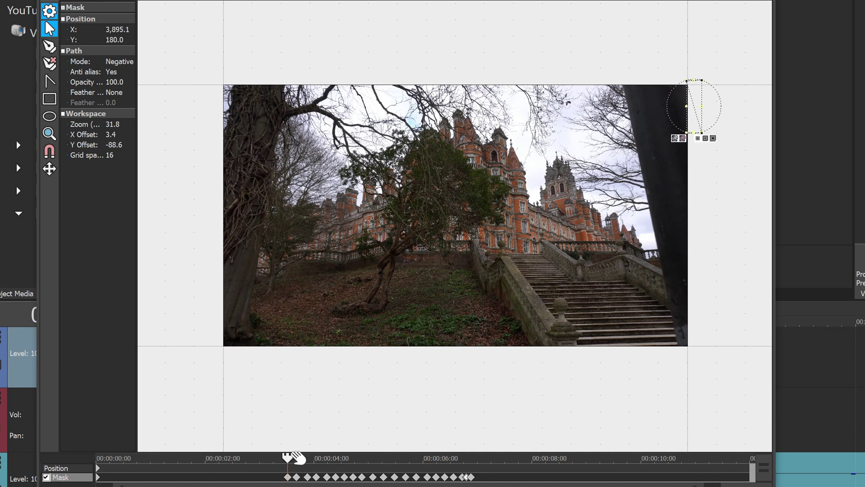
{"action": "left_click_drag", "start_coordinate": [298, 461], "coordinate": [337, 448]}
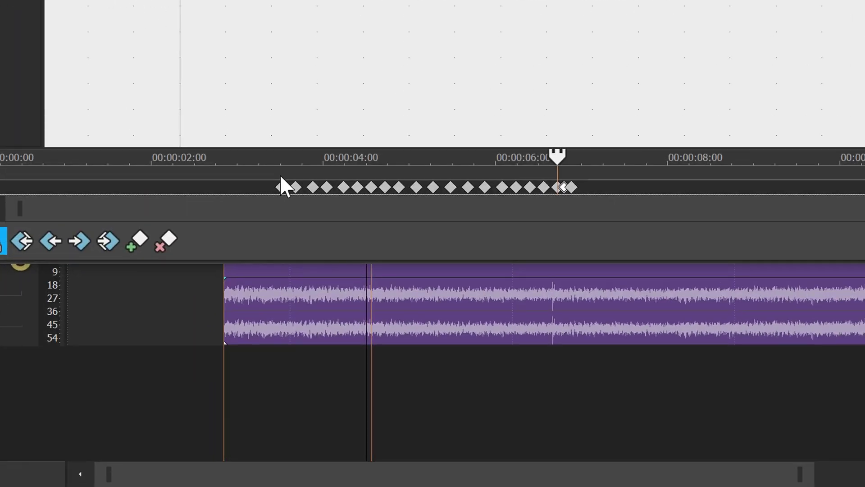
Examine the interpolation options of the second mask keyframe and of the whole set of mask keyframes.
{"action": "left_click", "coordinate": [288, 477]}
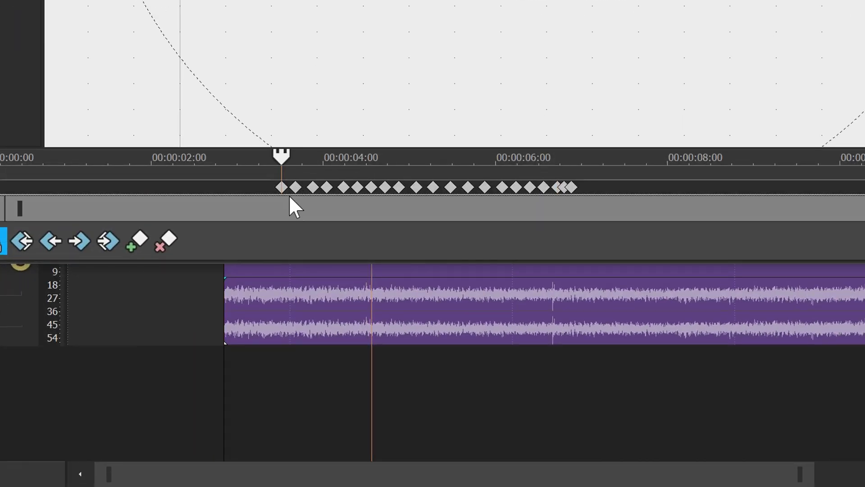
{"action": "right_click", "coordinate": [296, 185]}
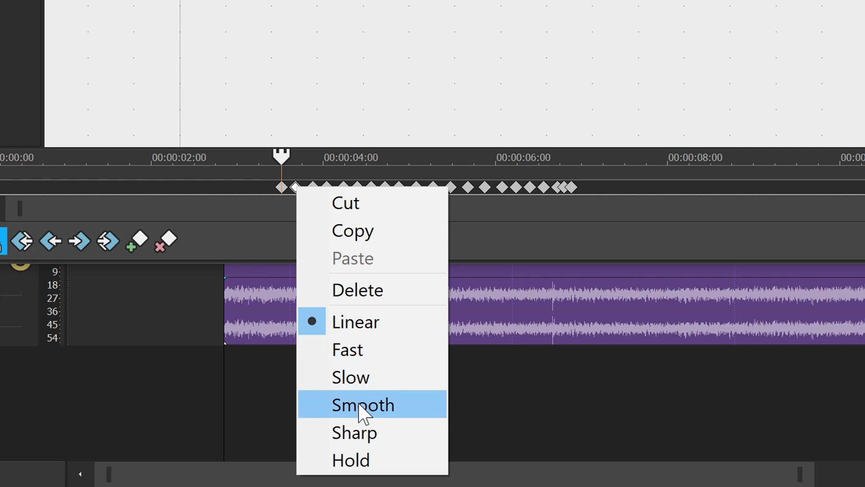
{"action": "left_click", "coordinate": [340, 383]}
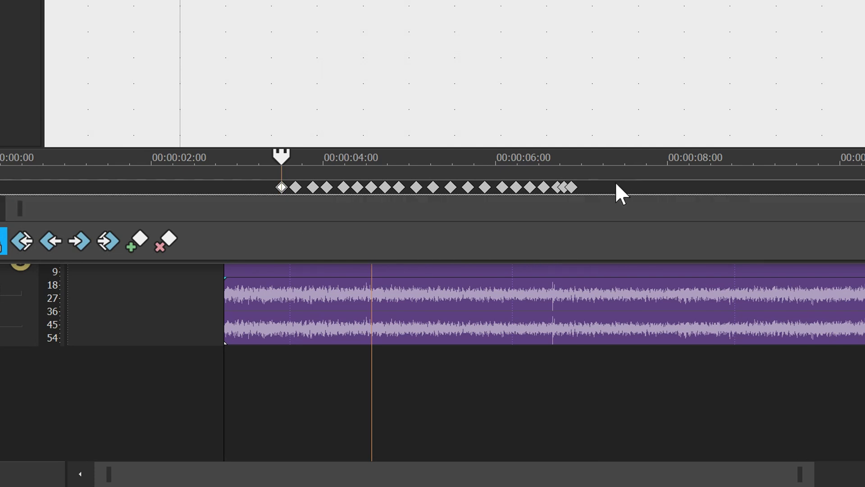
{"action": "left_click_drag", "start_coordinate": [616, 182], "coordinate": [275, 186]}
{"action": "right_click", "coordinate": [292, 193]}
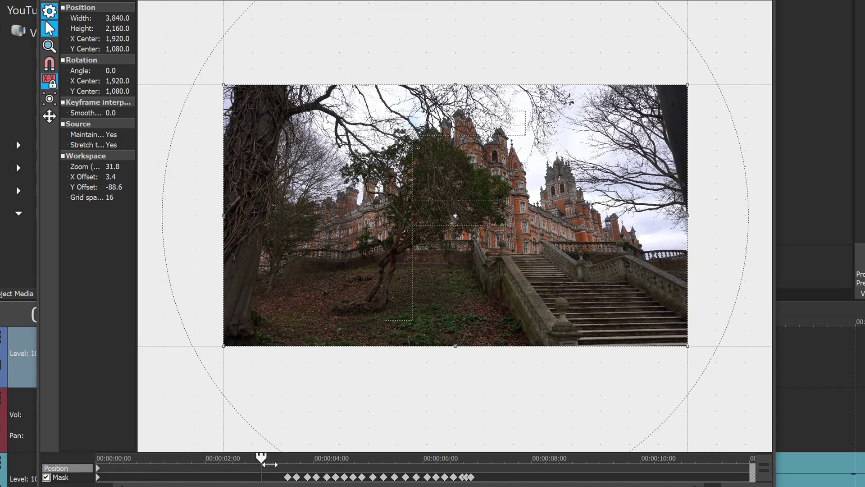
On the mask keyframe near 00:00:04:00, set the path's feather type to In and its feather amount to 2.0.
{"action": "left_click_drag", "start_coordinate": [270, 464], "coordinate": [321, 480]}
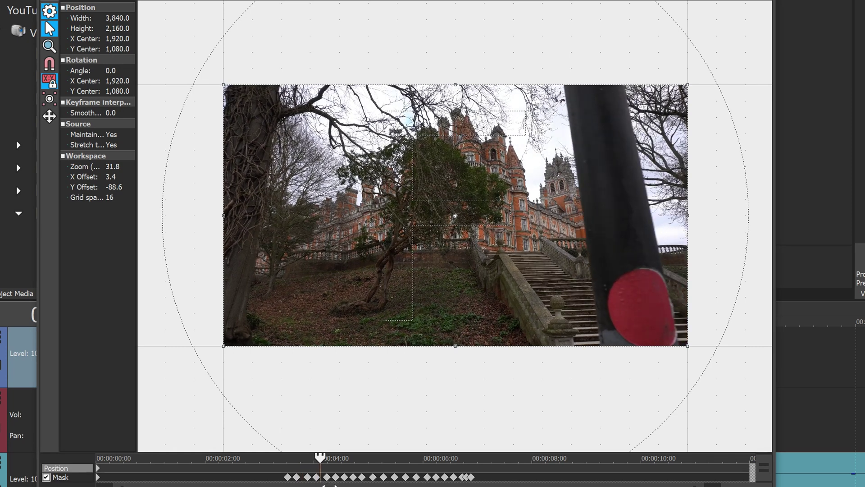
{"action": "left_click", "coordinate": [317, 477]}
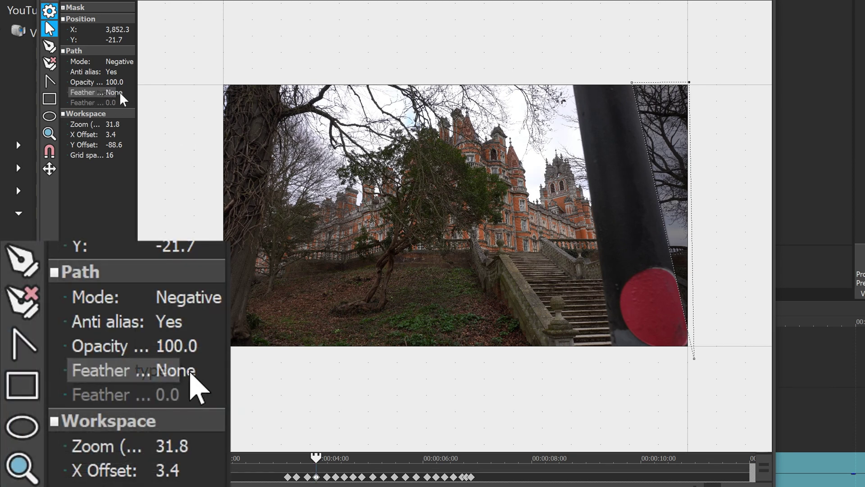
{"action": "left_click", "coordinate": [120, 97]}
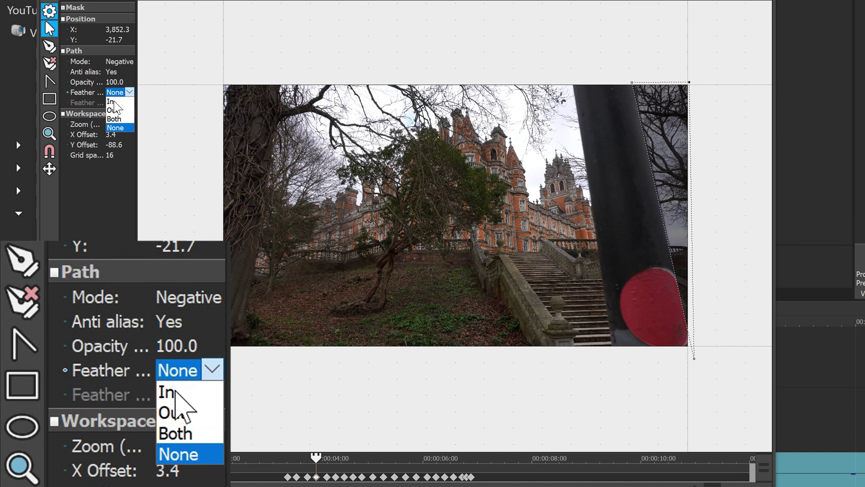
{"action": "left_click", "coordinate": [113, 101]}
{"action": "left_click", "coordinate": [129, 93]}
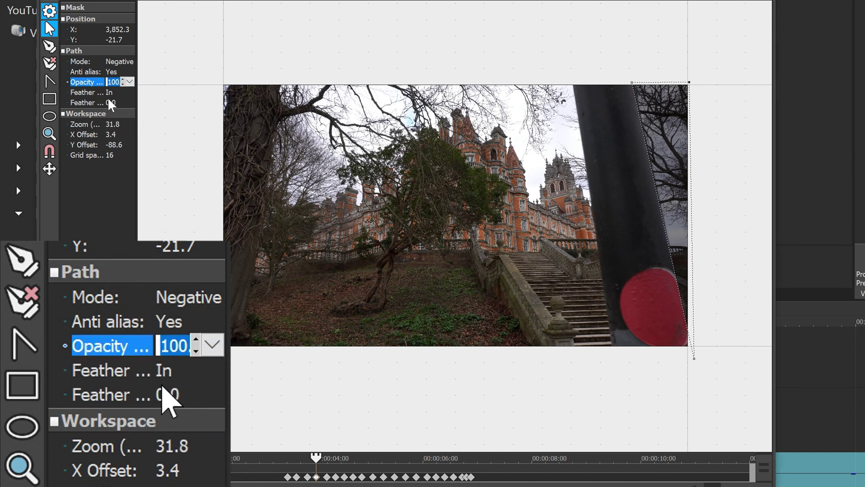
{"action": "left_click", "coordinate": [109, 99]}
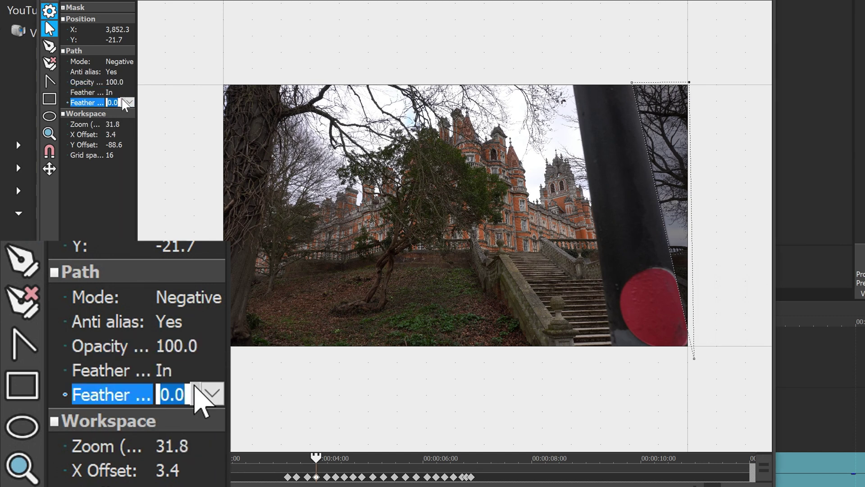
{"action": "left_click", "coordinate": [121, 99]}
{"action": "left_click", "coordinate": [122, 99]}
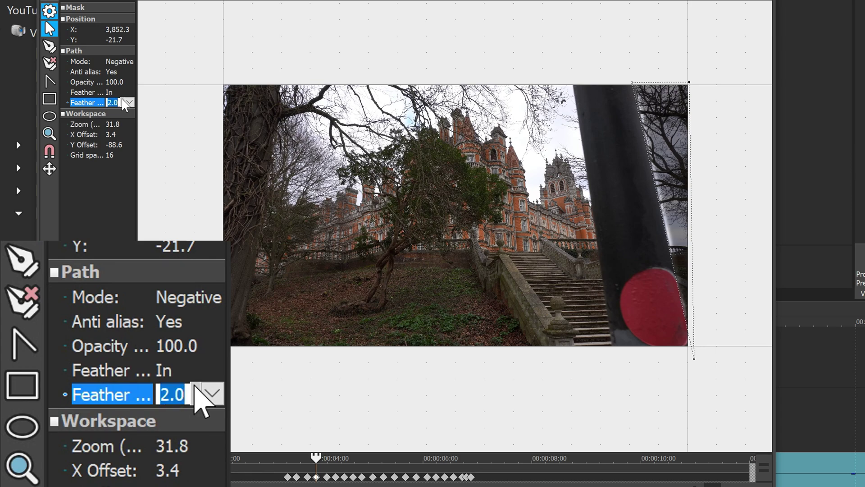